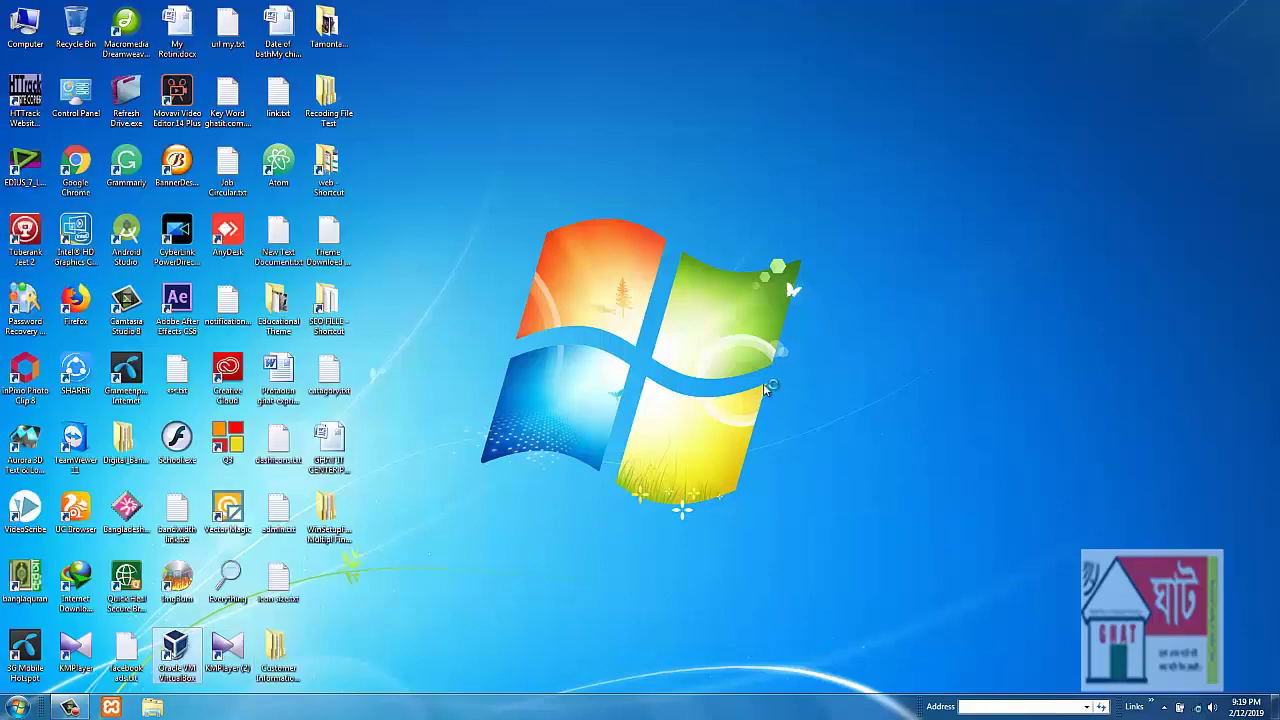
right_click(764, 384)
click(814, 420)
right_click(815, 401)
click(866, 438)
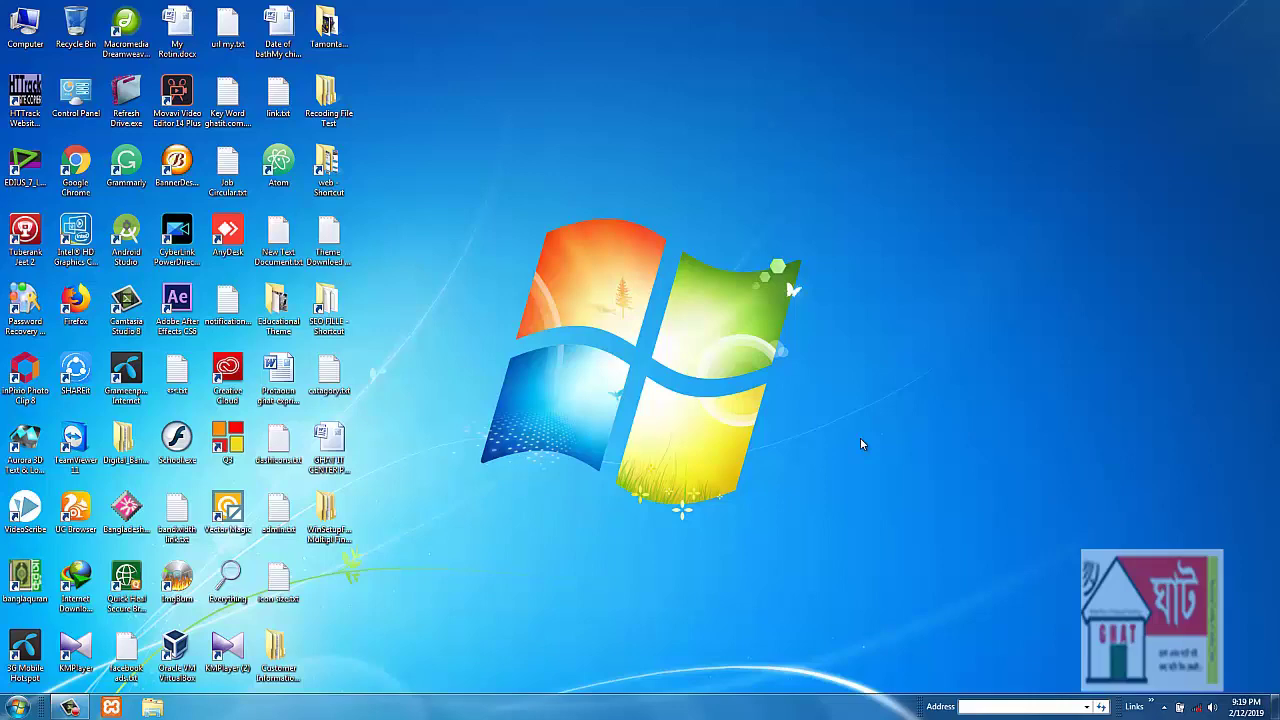
right_click(860, 437)
click(884, 432)
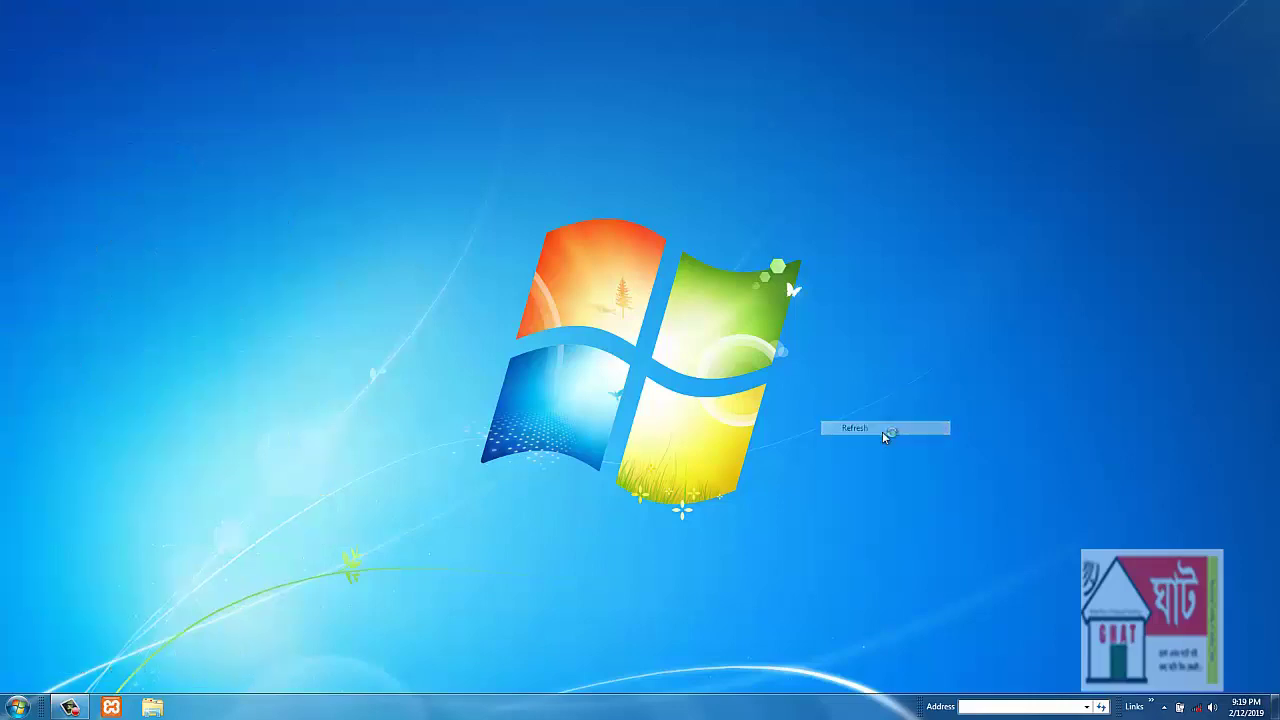
right_click(854, 443)
click(851, 445)
right_click(852, 442)
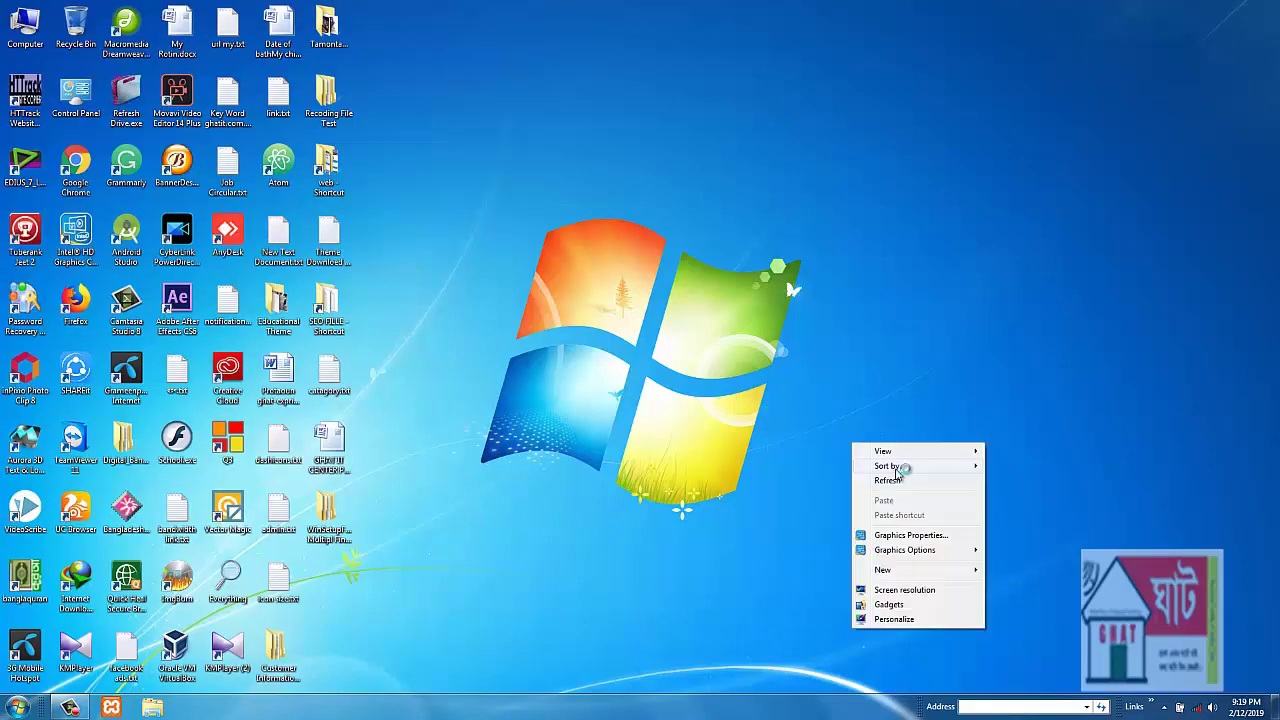
click(902, 481)
right_click(898, 464)
click(957, 500)
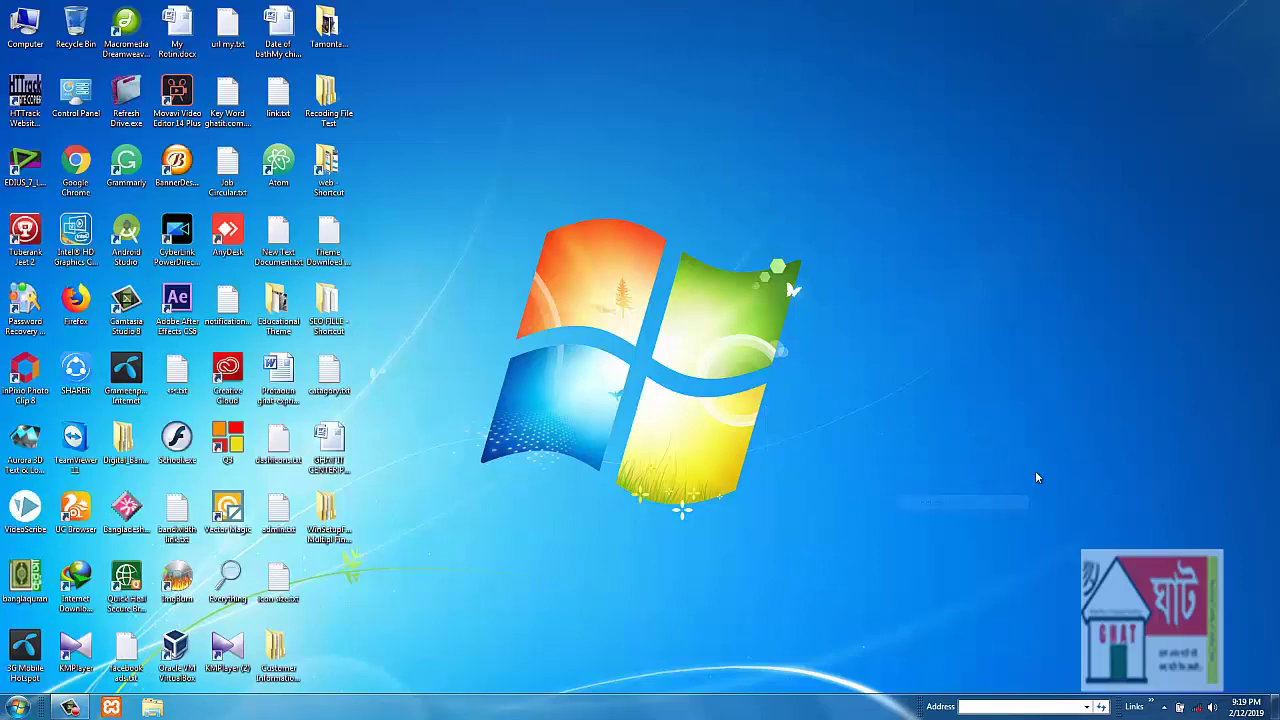
right_click(990, 446)
click(1053, 484)
right_click(1021, 452)
click(1080, 492)
right_click(1034, 453)
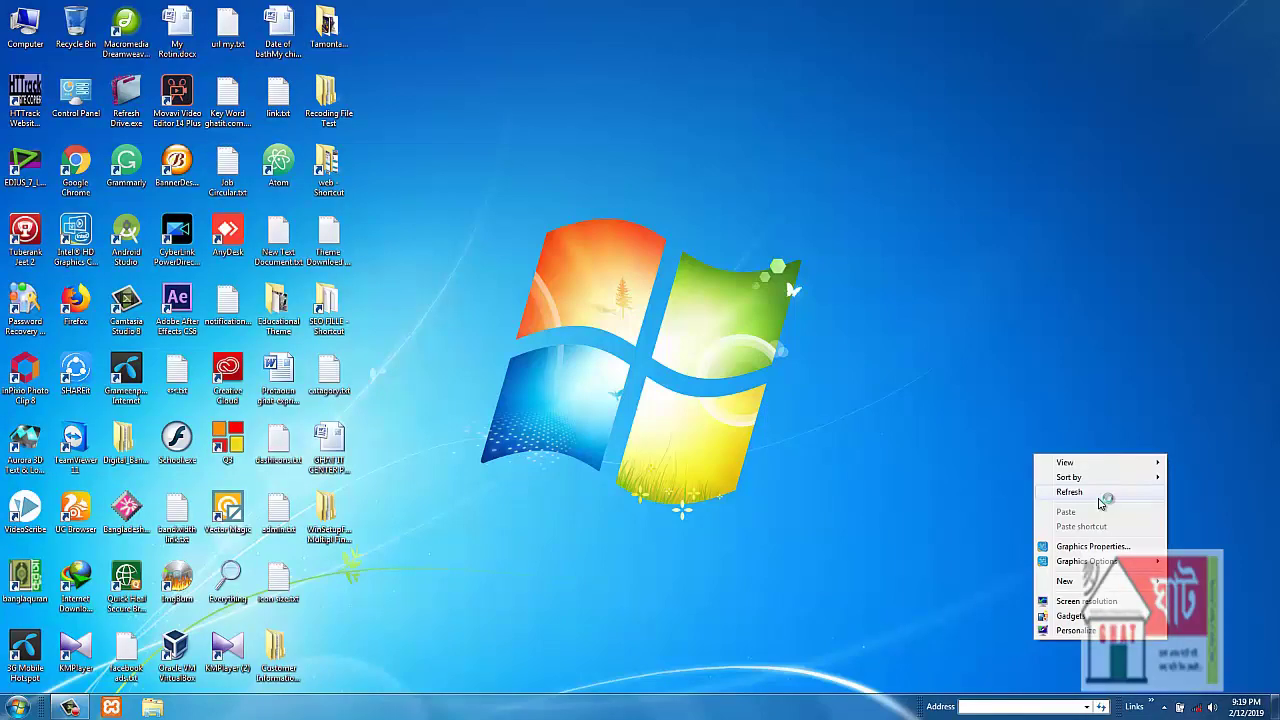
click(1100, 492)
right_click(1018, 465)
click(1085, 499)
right_click(1018, 427)
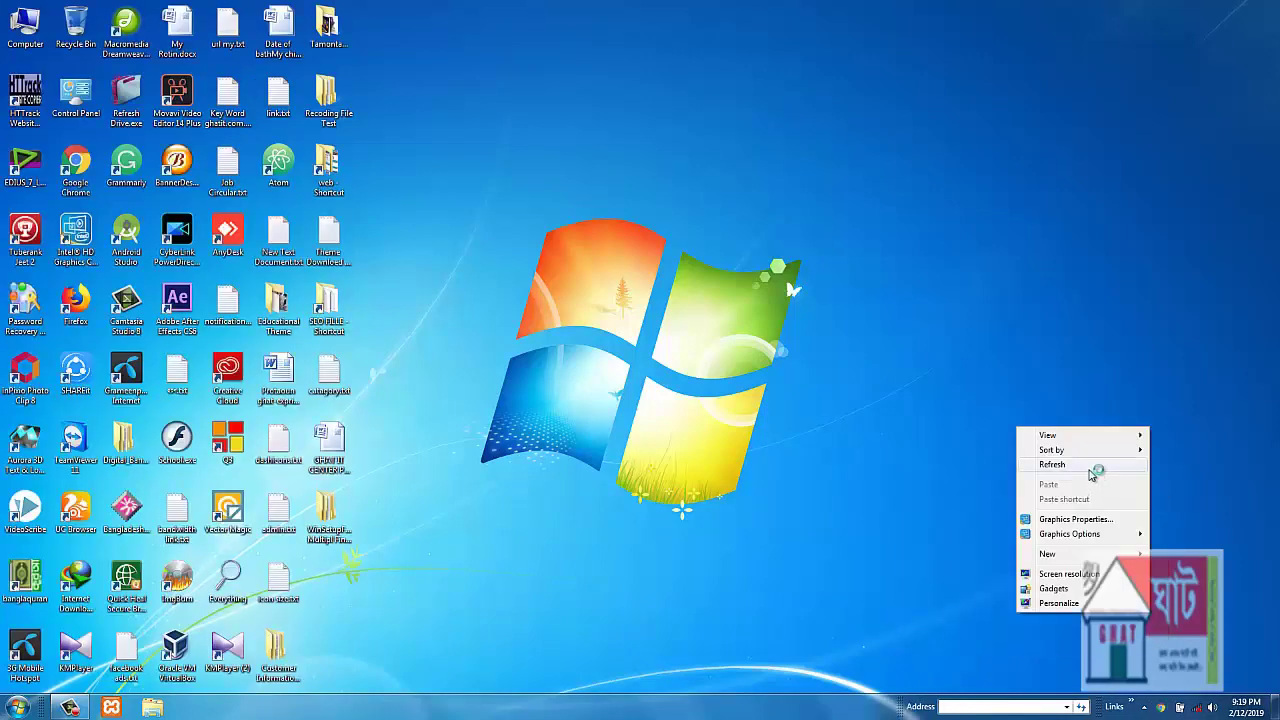
click(1085, 467)
right_click(1050, 428)
click(1105, 466)
right_click(1063, 441)
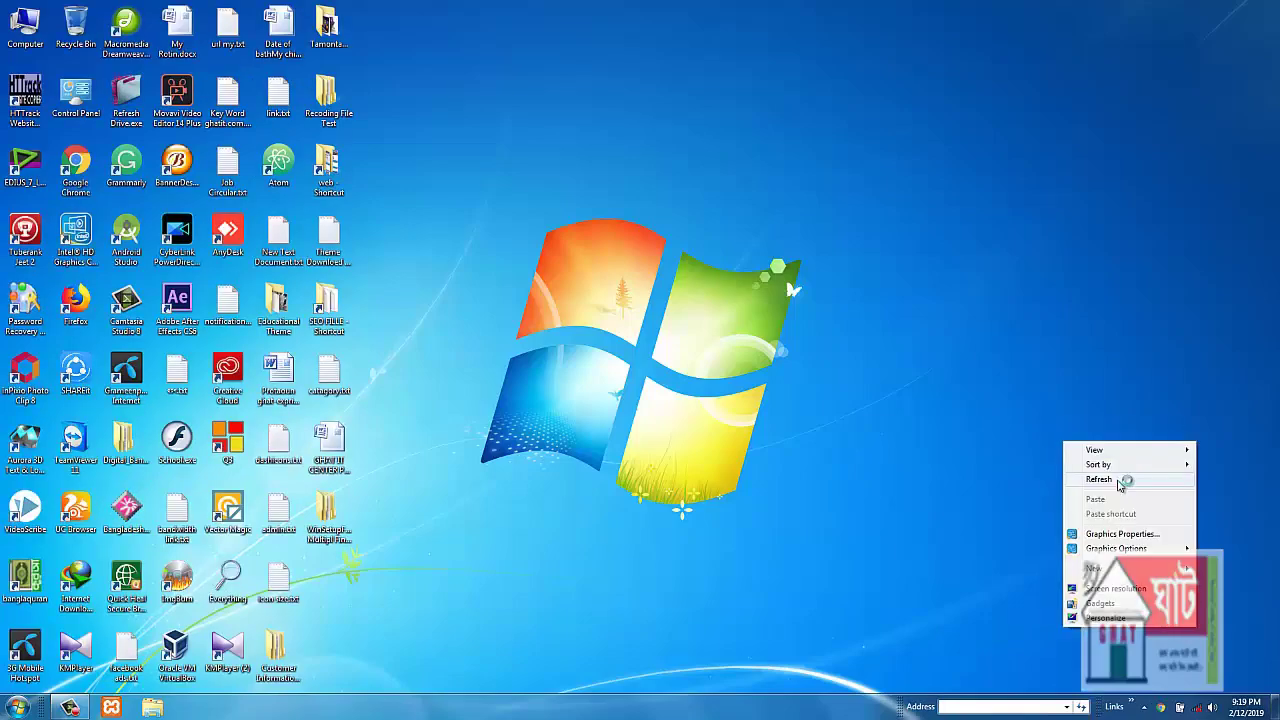
click(1120, 479)
right_click(1036, 428)
click(1088, 456)
right_click(994, 396)
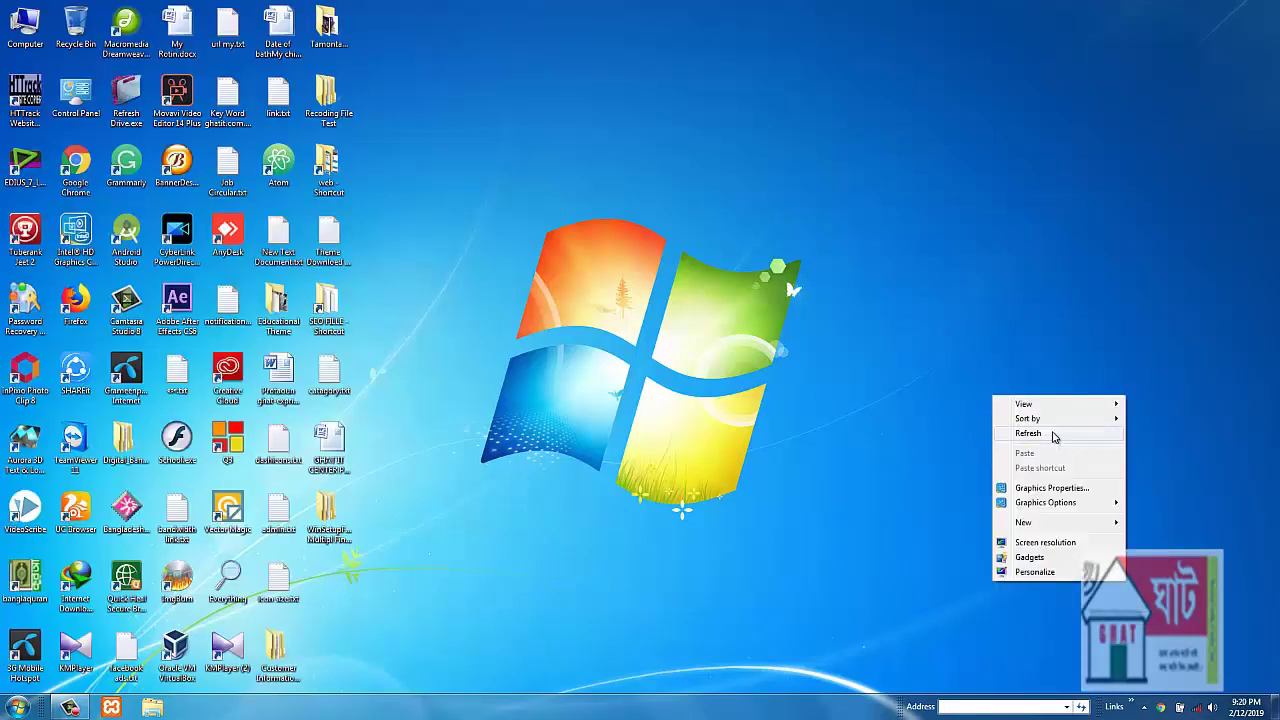
click(1040, 430)
right_click(1031, 420)
click(1072, 455)
right_click(942, 377)
click(1012, 418)
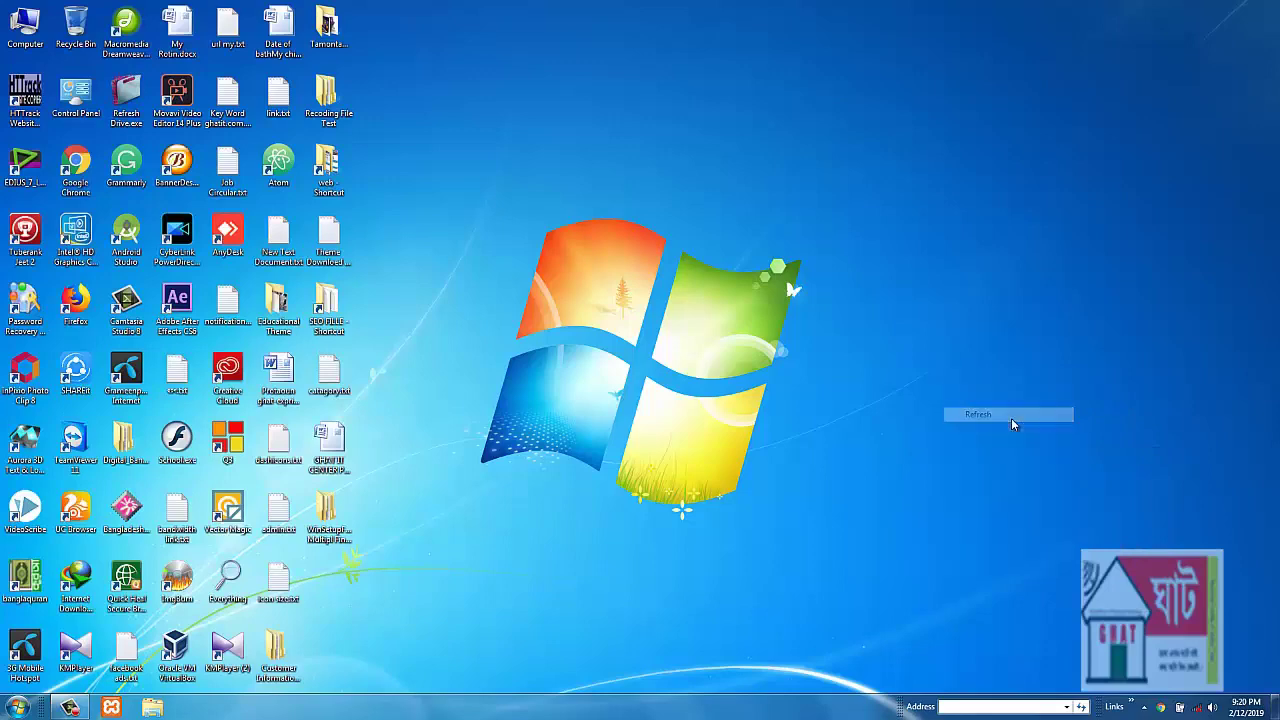
right_click(962, 378)
click(1000, 414)
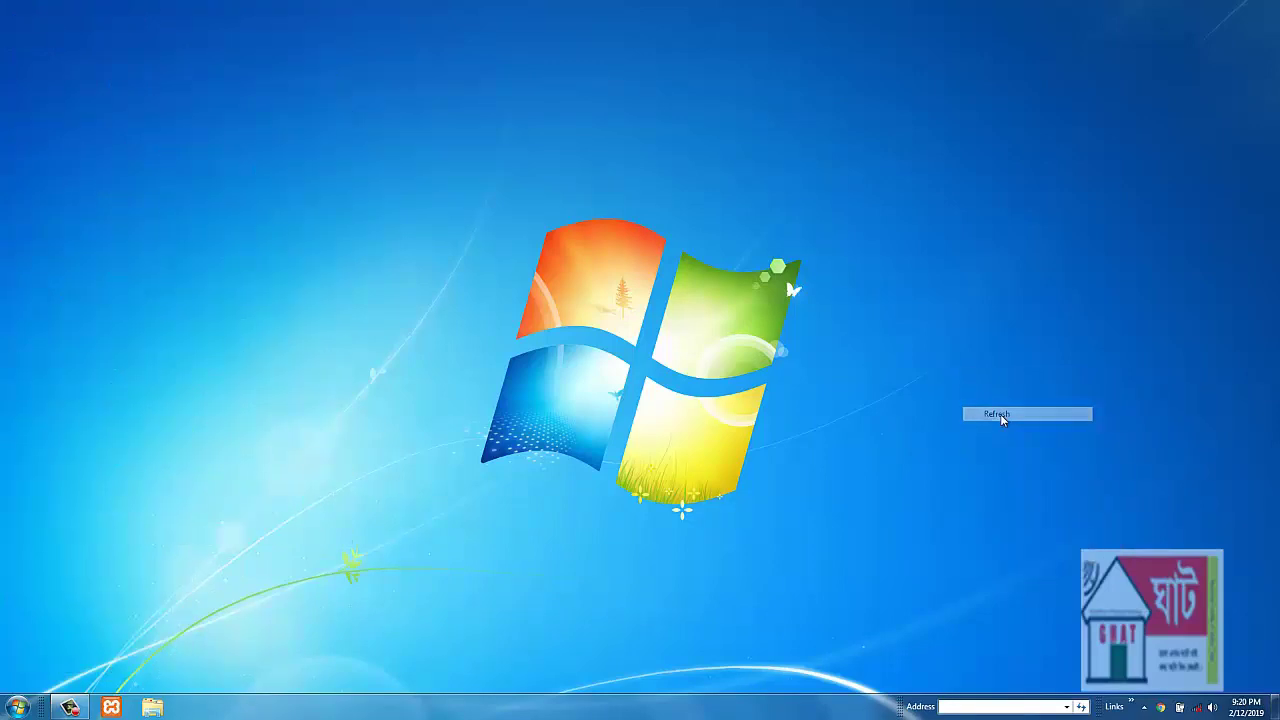
right_click(966, 342)
click(1023, 378)
right_click(988, 364)
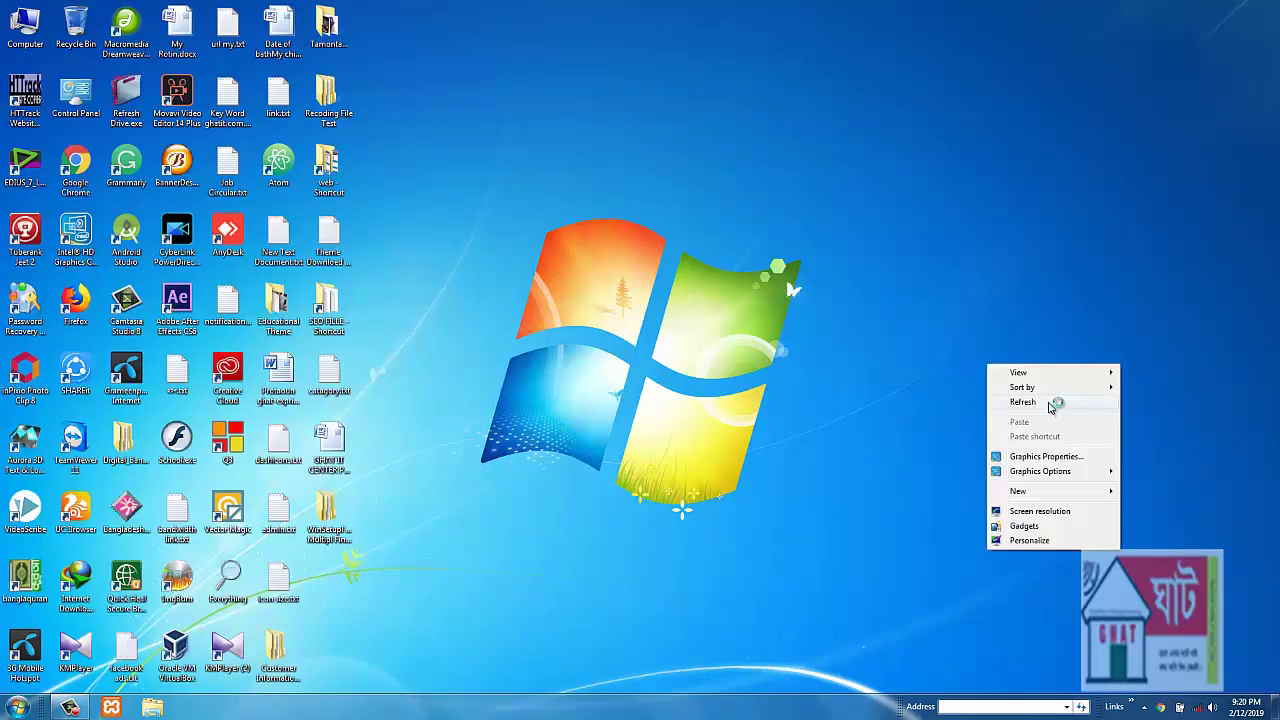
click(1050, 400)
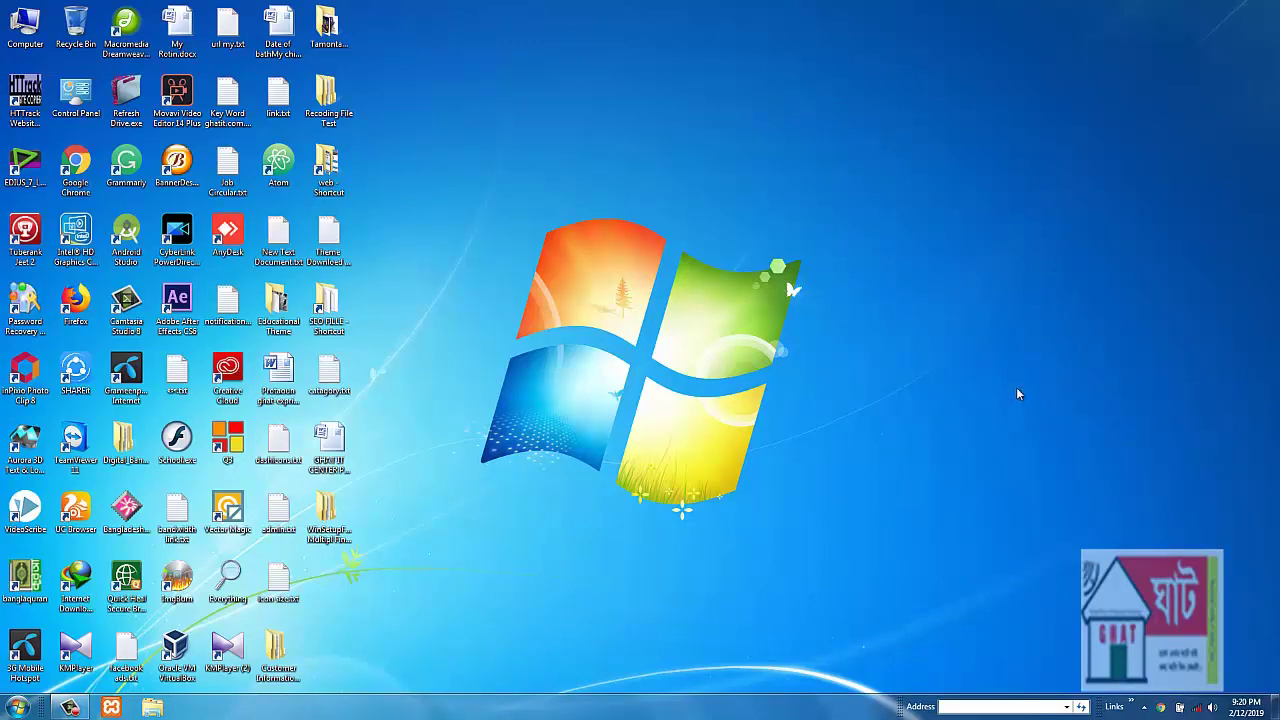
right_click(1014, 350)
click(1070, 382)
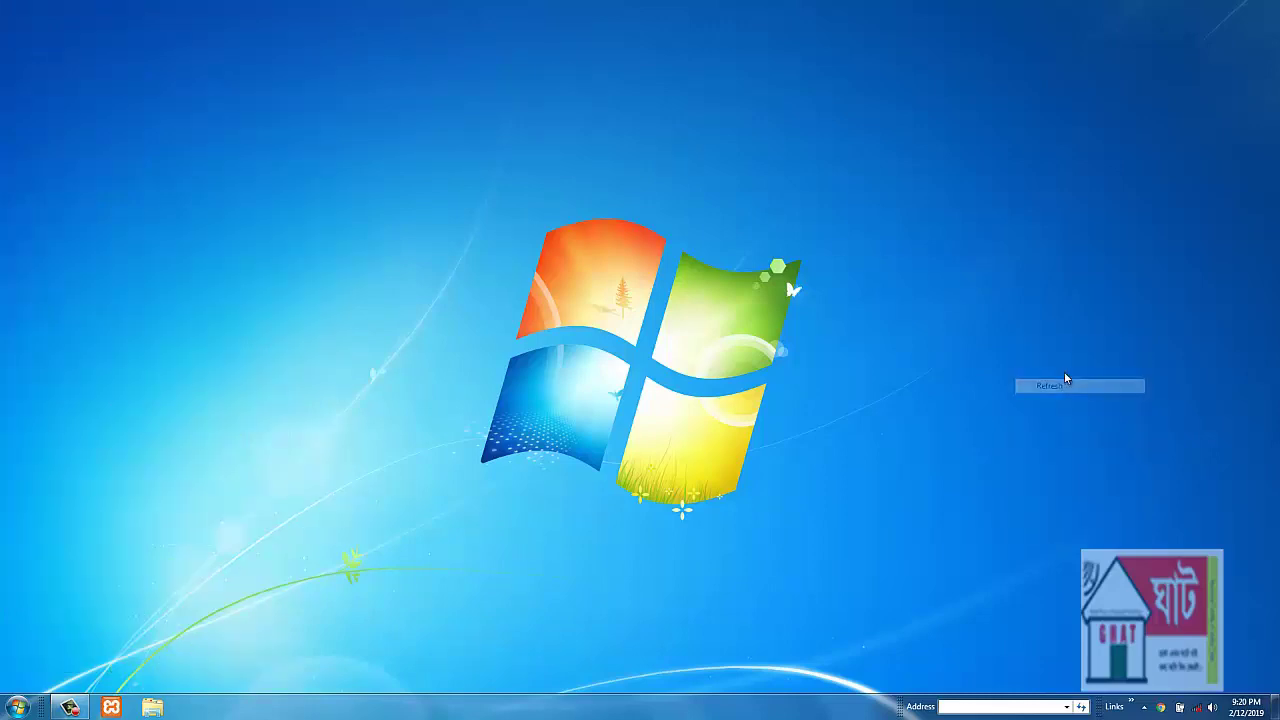
right_click(1110, 402)
click(1157, 438)
right_click(1058, 392)
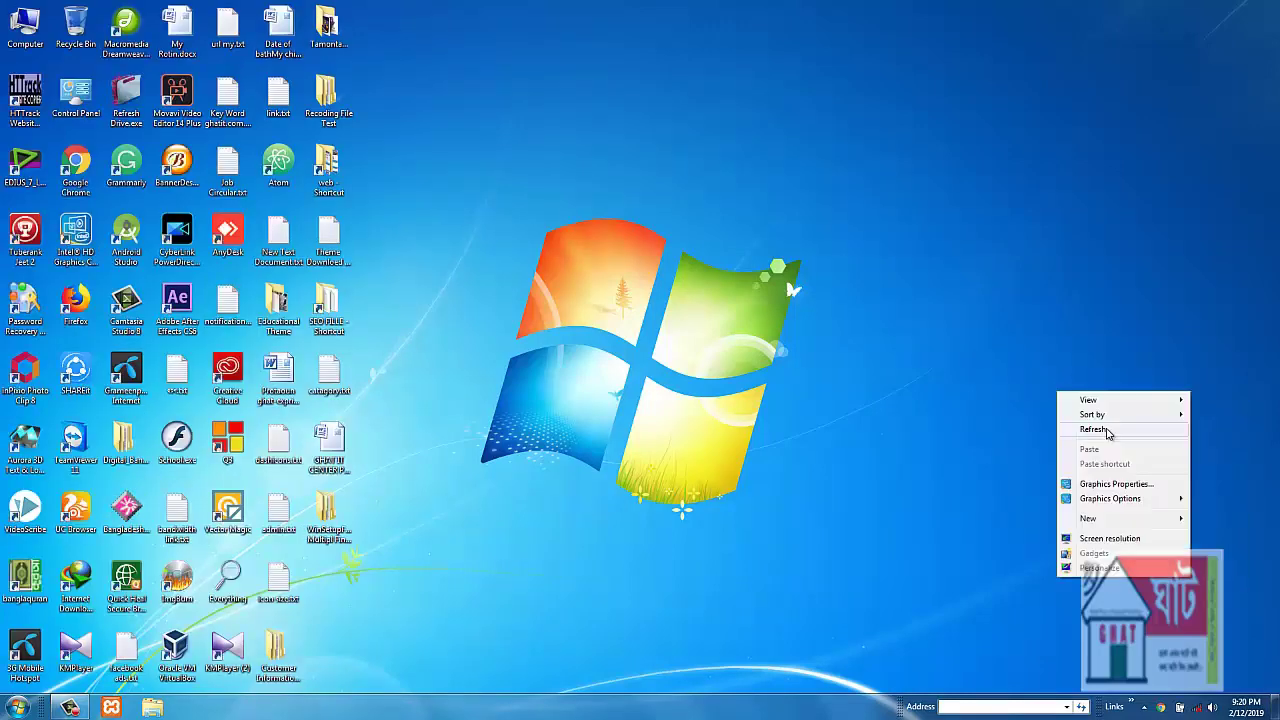
click(1106, 430)
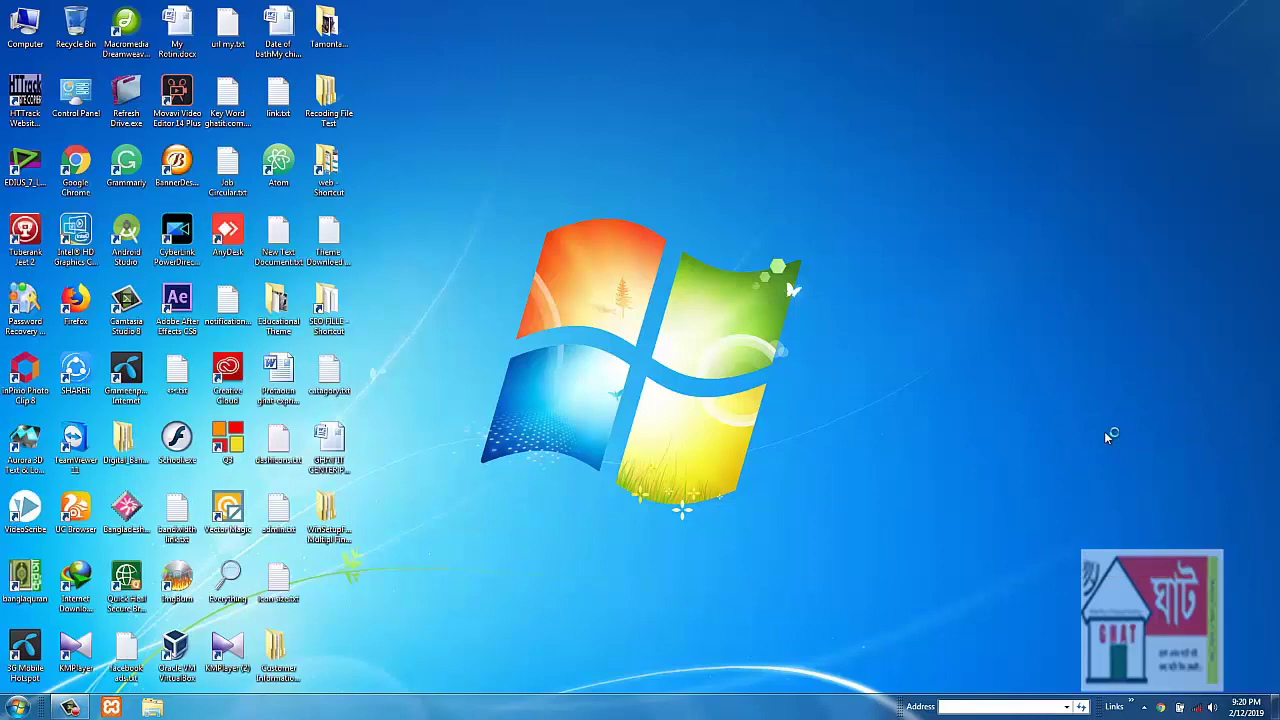
right_click(1072, 366)
click(1126, 405)
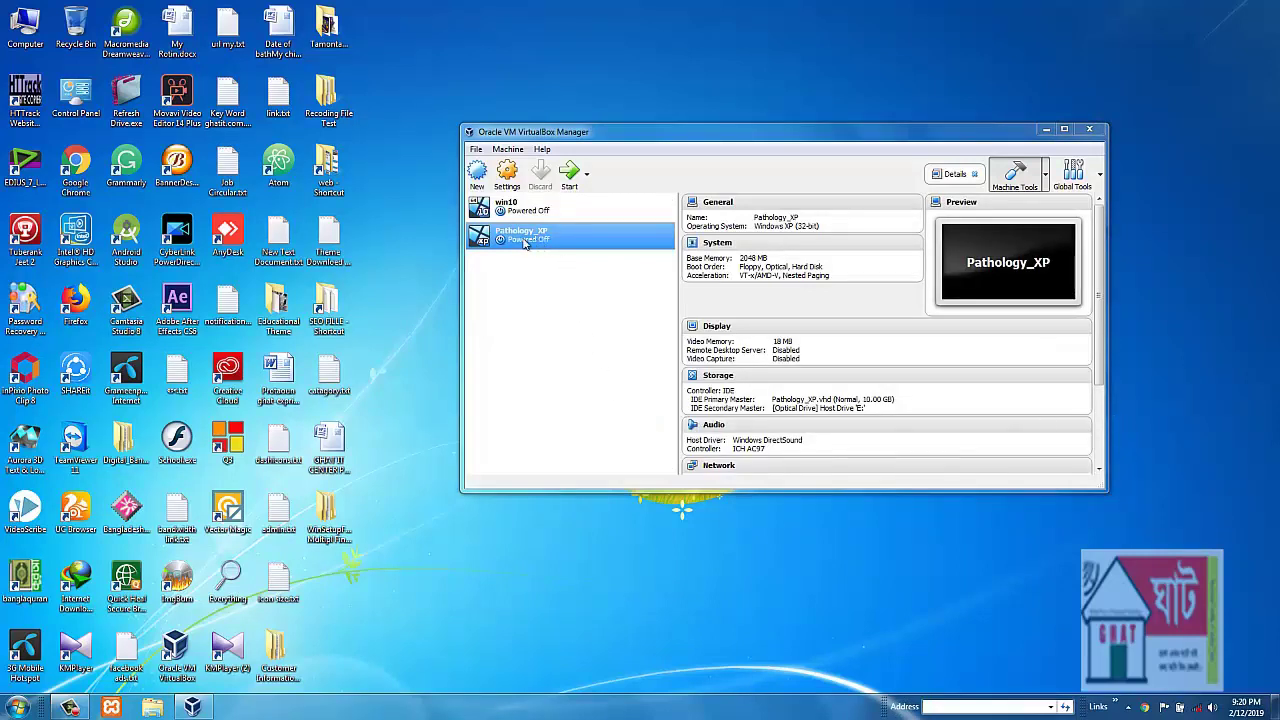
Step: Start the Pathology_XP virtual machine and insert the Guest Additions CD image into it
click(569, 176)
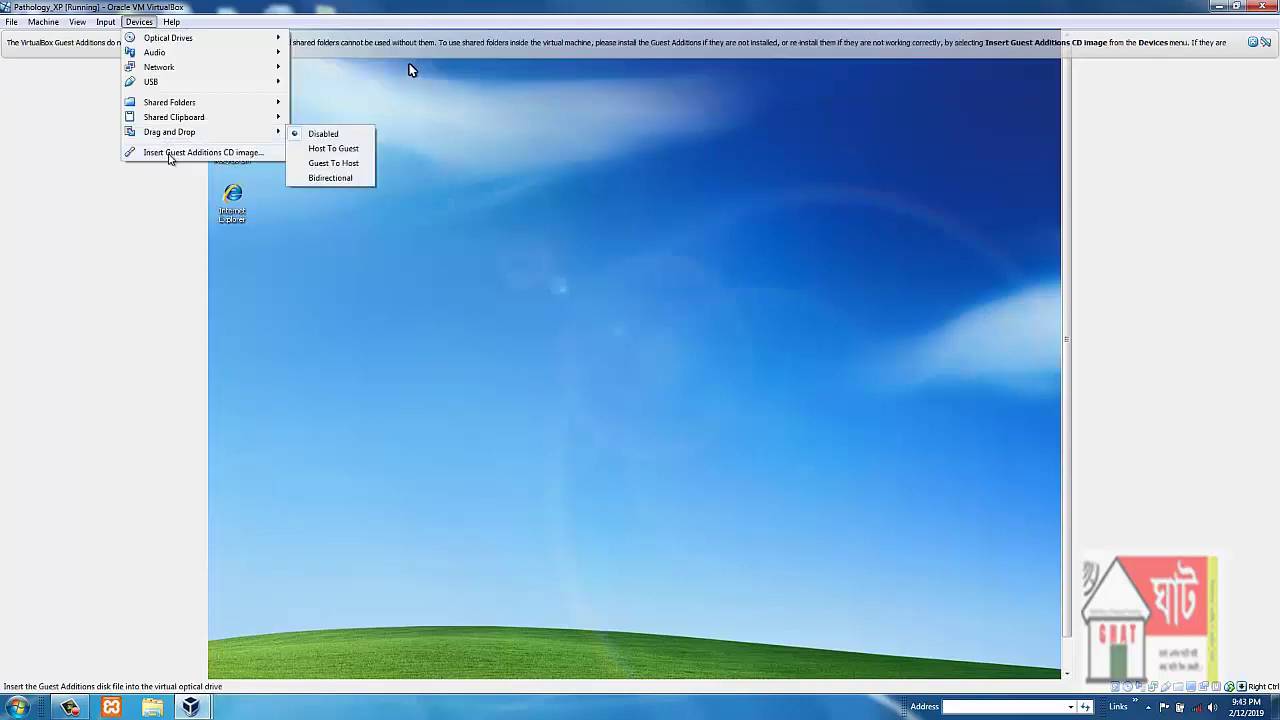
click(170, 156)
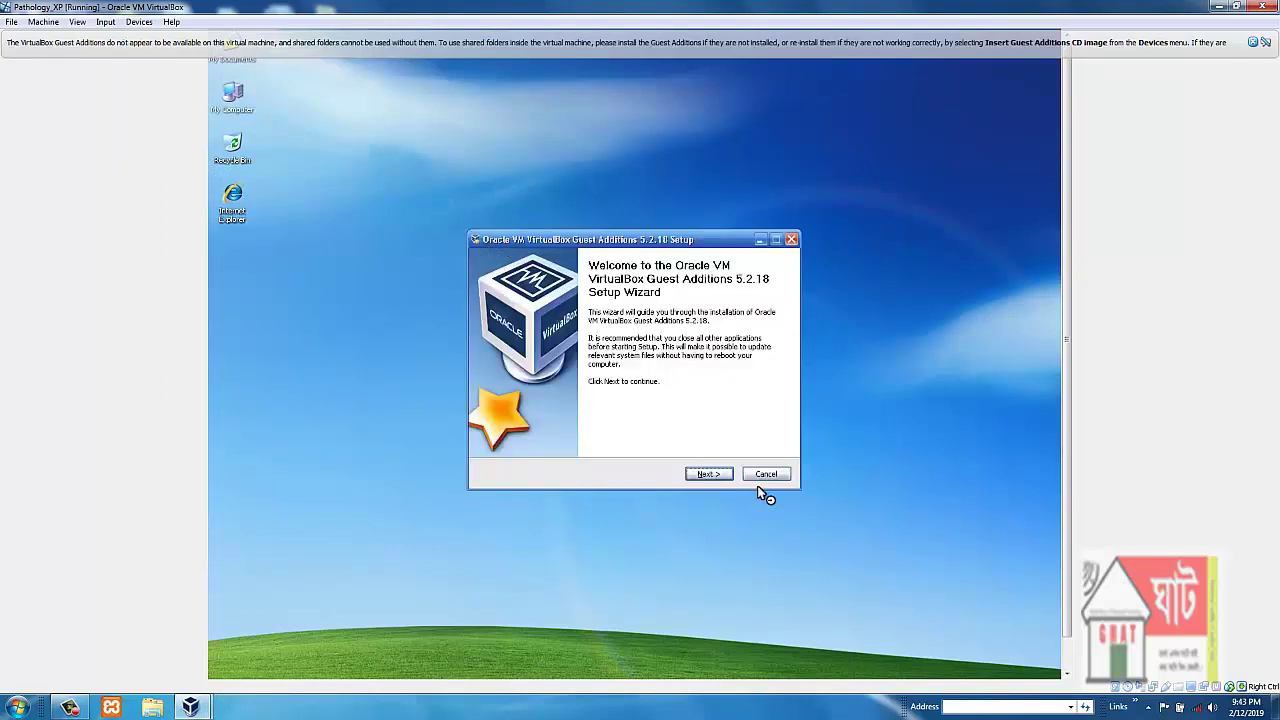
Step: Install VirtualBox Guest Additions 5.2.18 in the default folder with the preselected components, and reboot the guest immediately
click(724, 477)
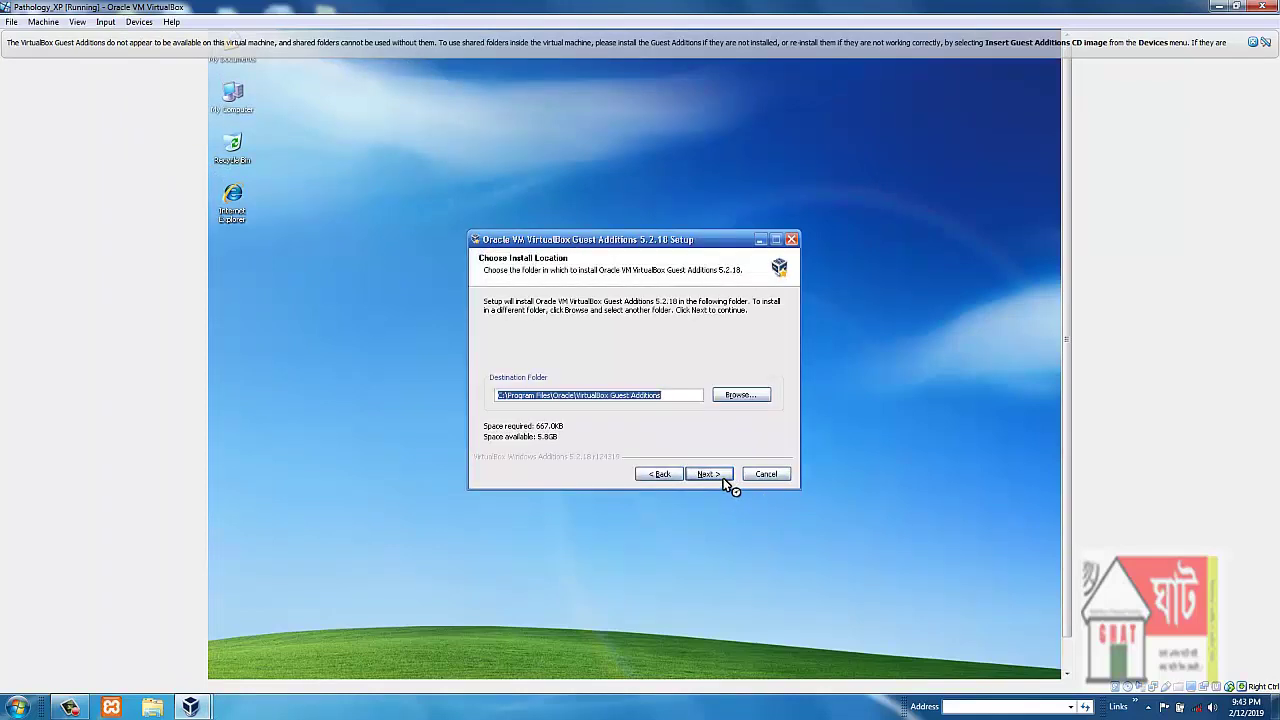
click(721, 479)
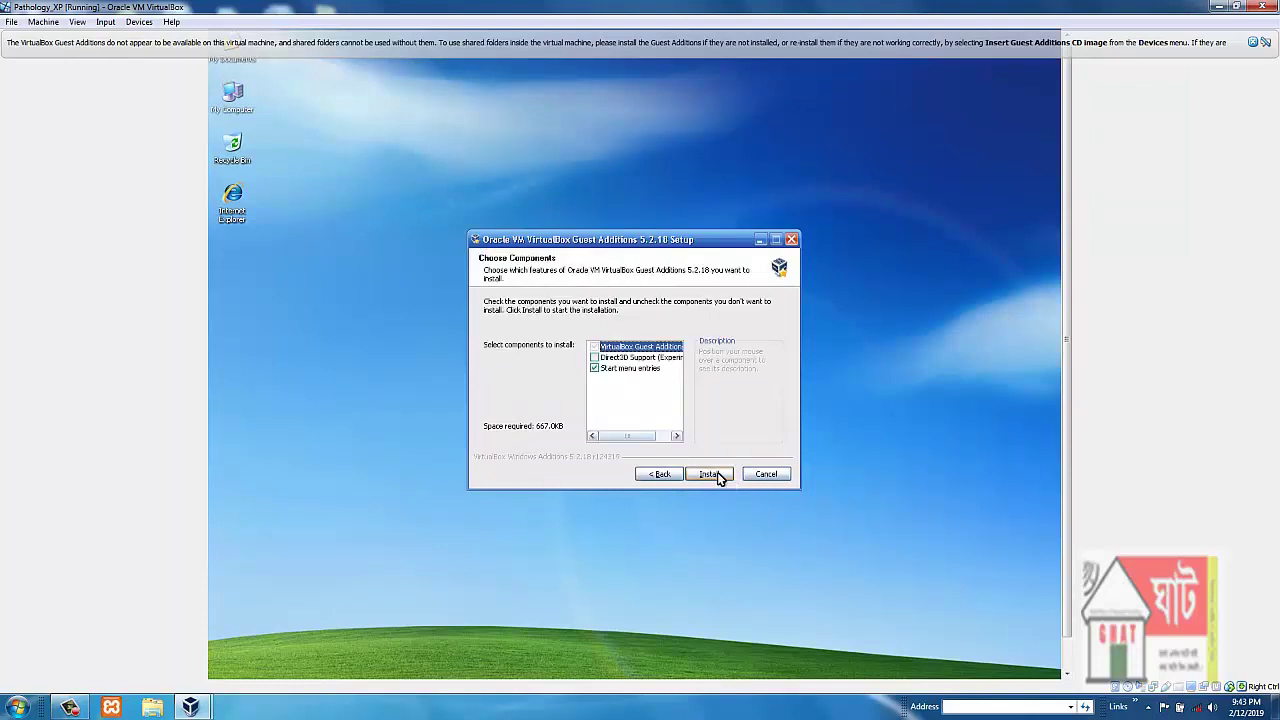
click(720, 477)
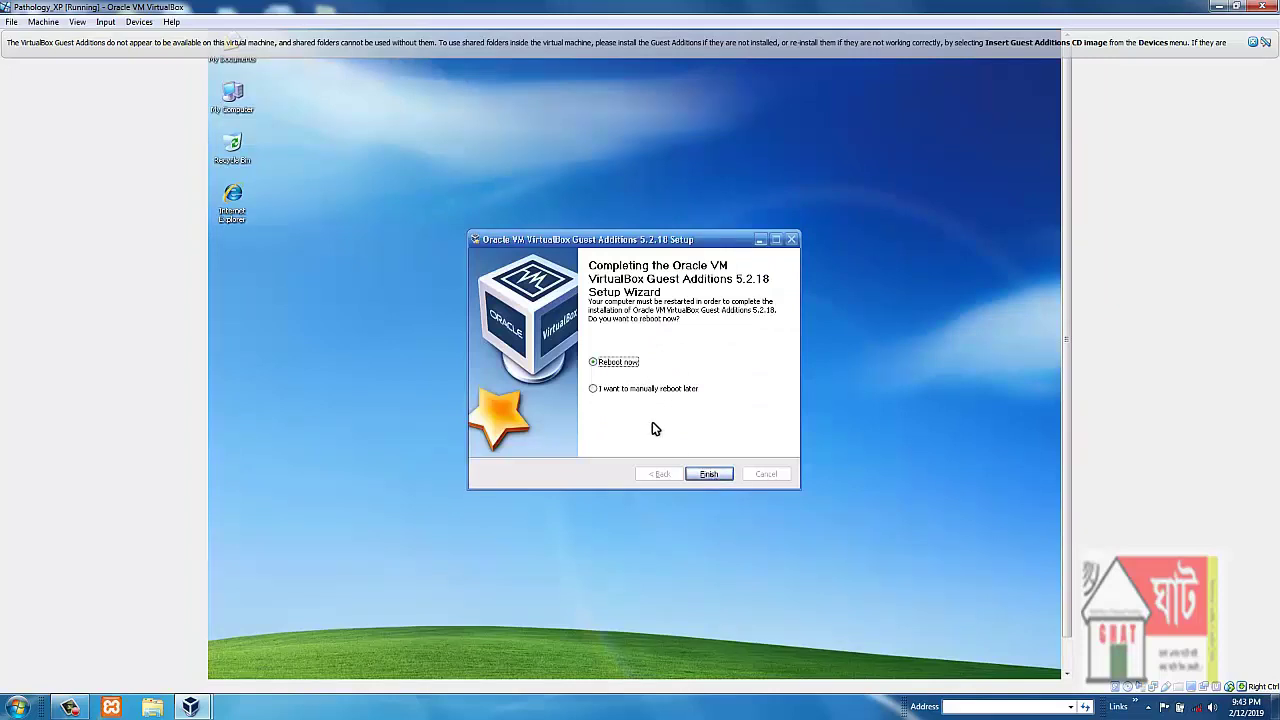
click(710, 474)
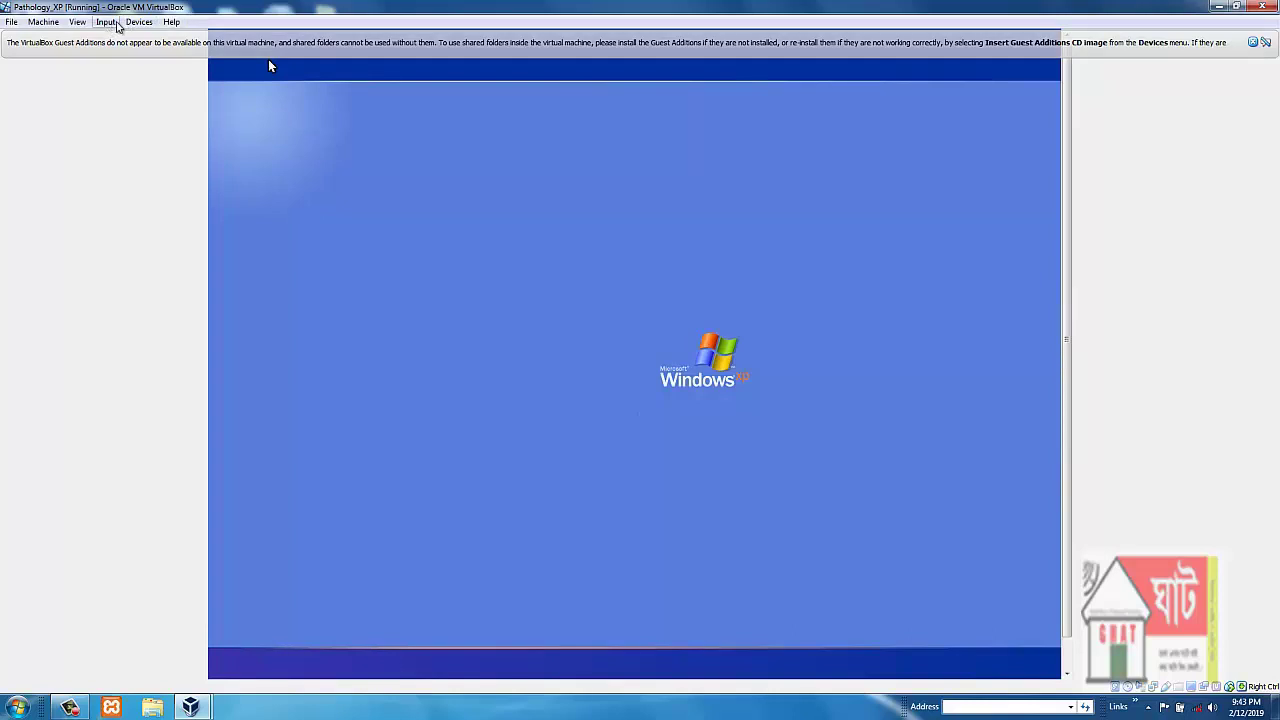
click(126, 23)
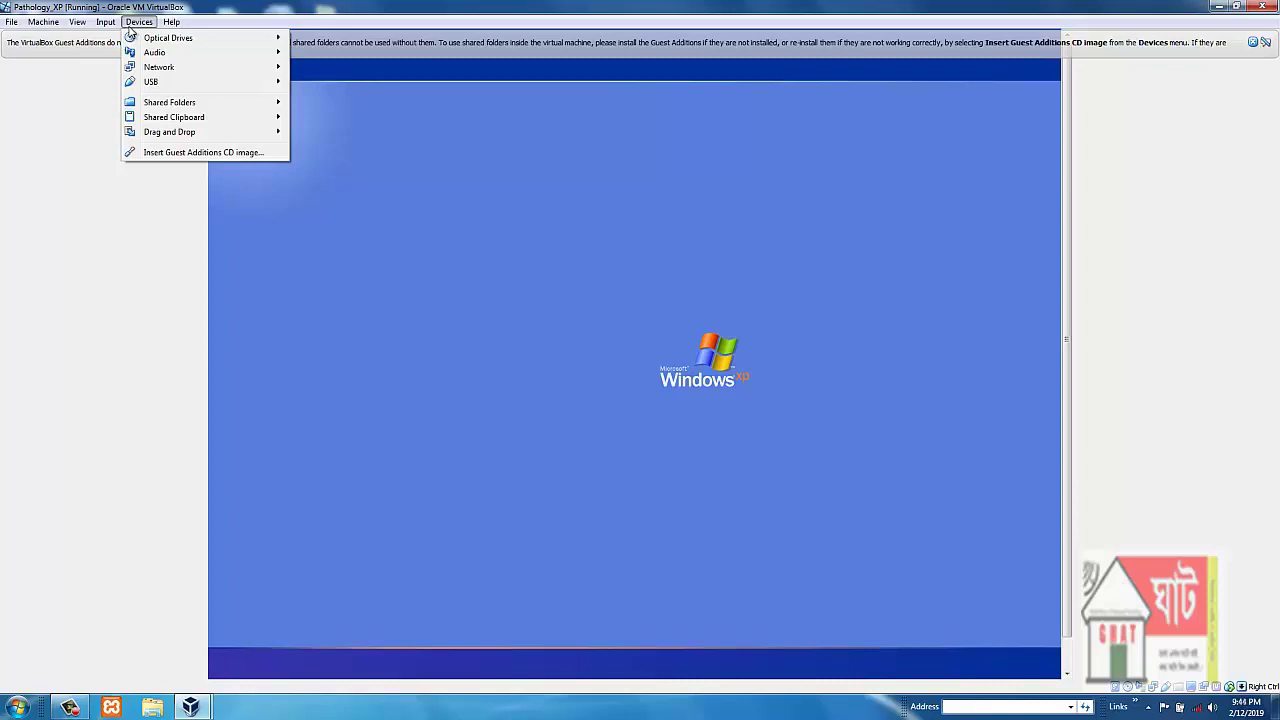
mouse_move(110, 28)
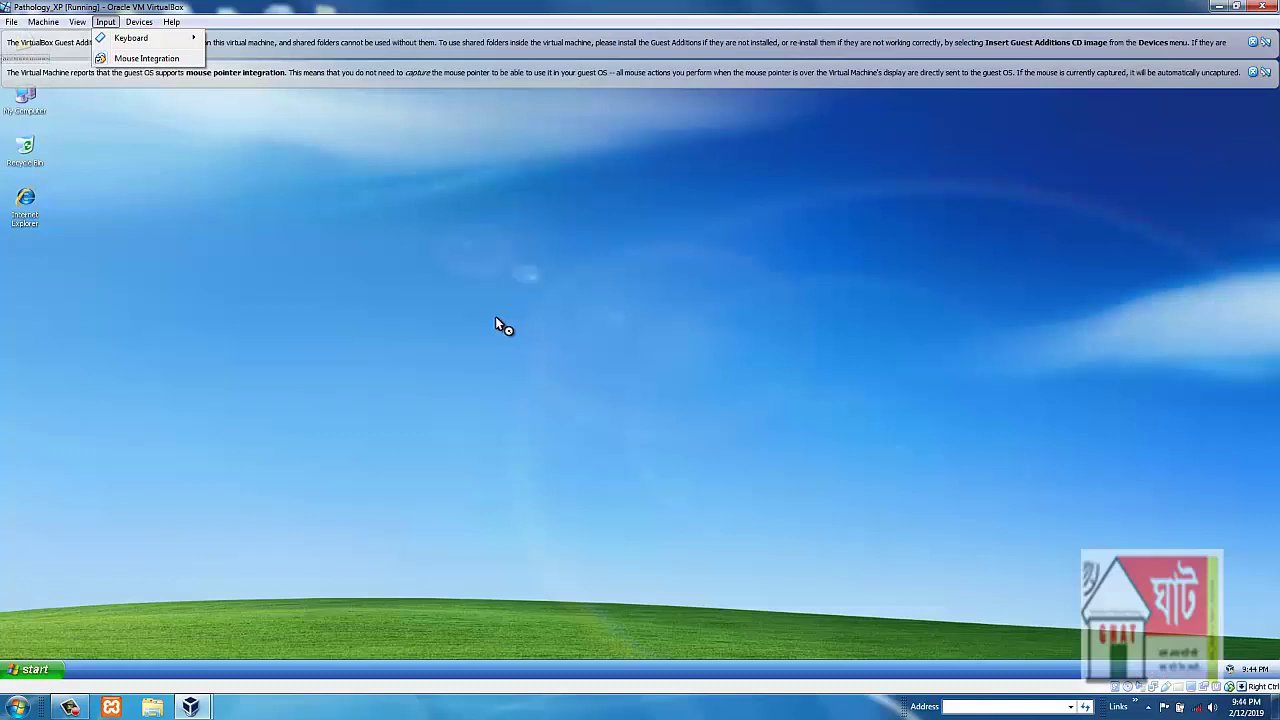
Step: Dismiss the mouse integration and Guest Additions notices and the Display Settings balloon, and refresh the Windows XP desktop
click(1253, 73)
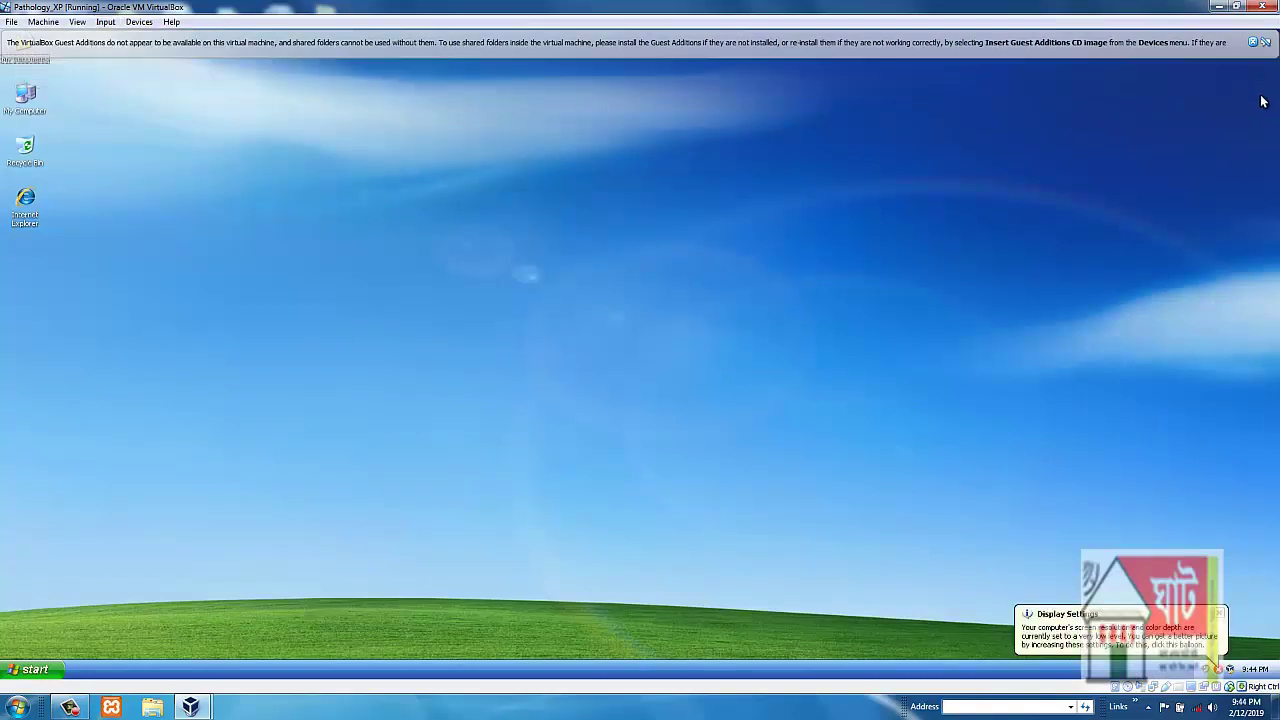
click(1253, 43)
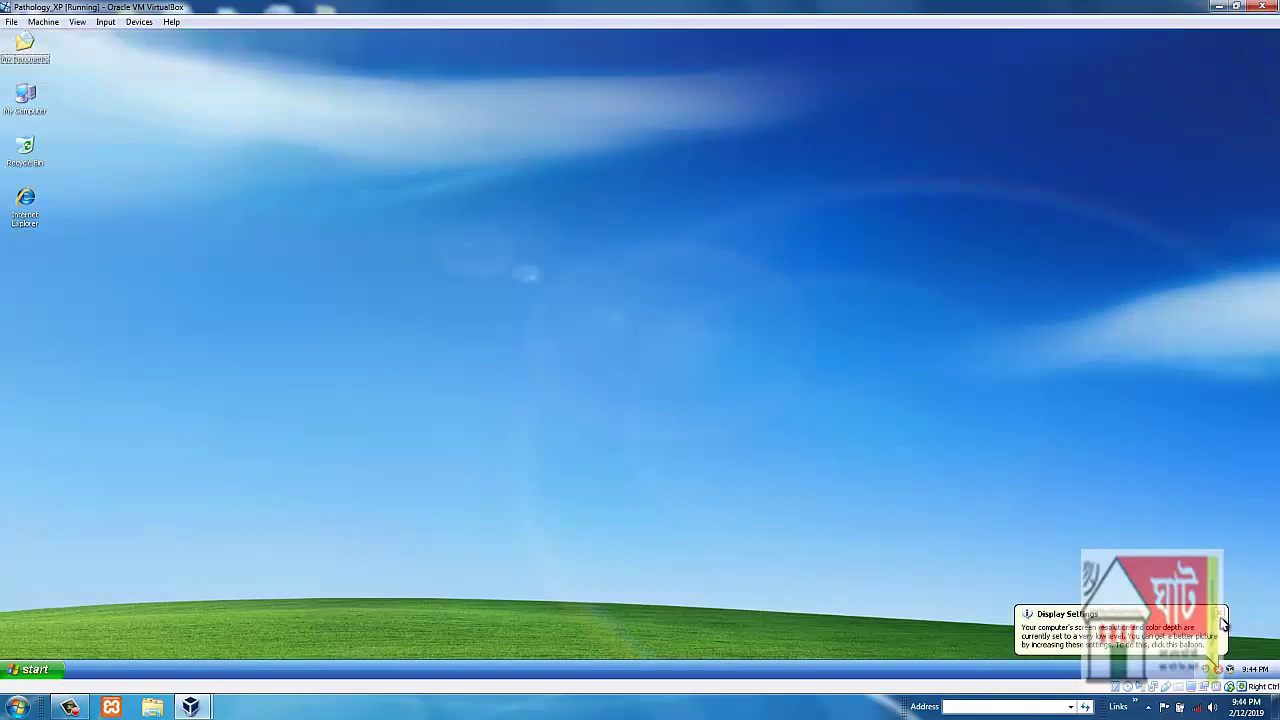
click(1220, 614)
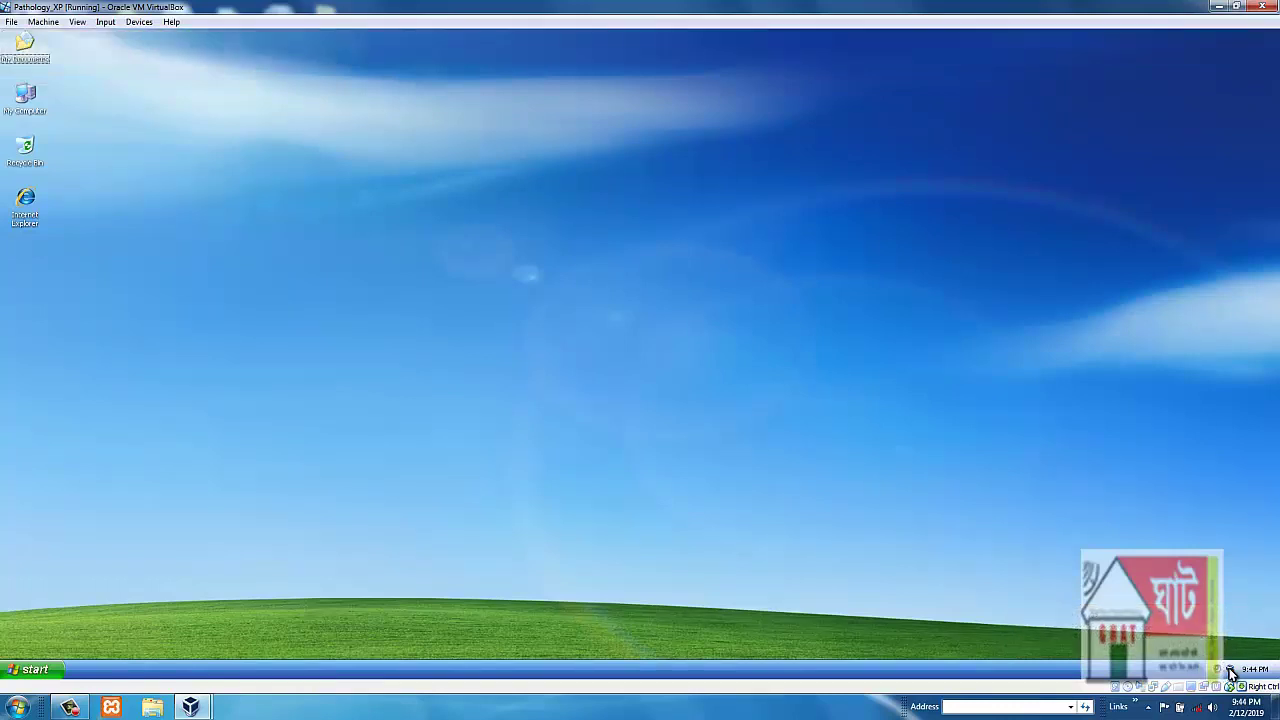
right_click(553, 251)
click(592, 267)
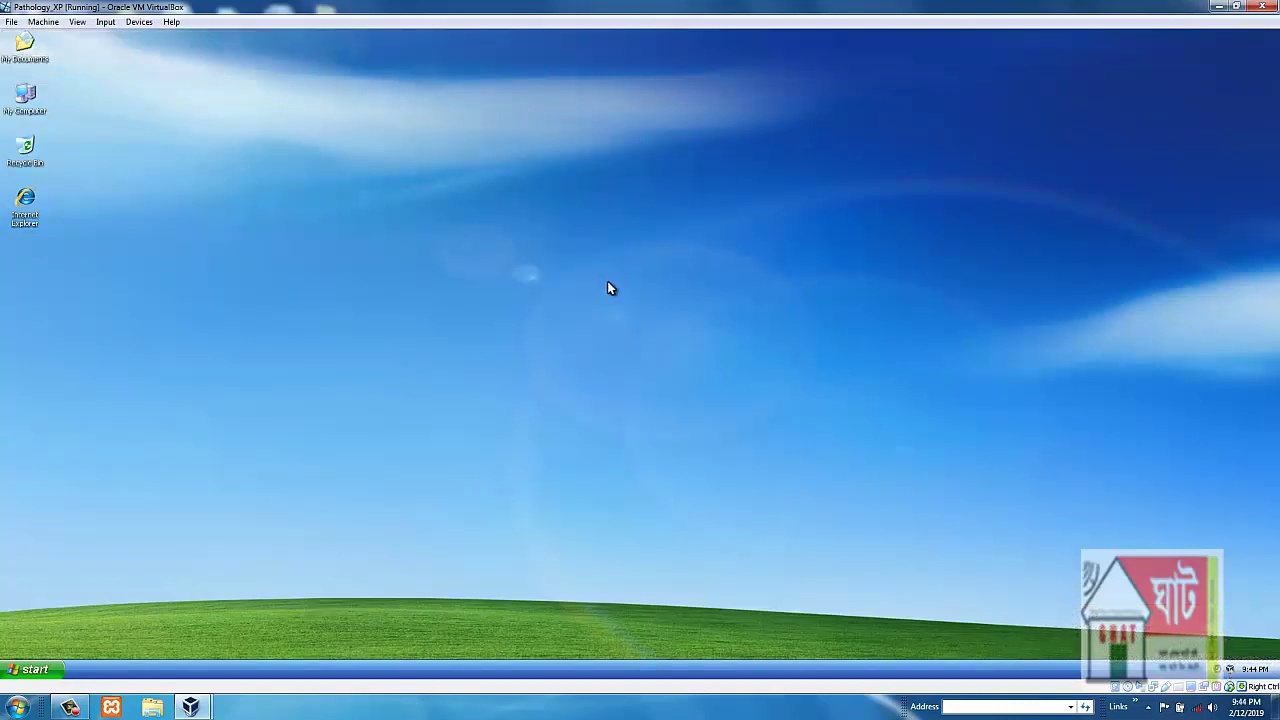